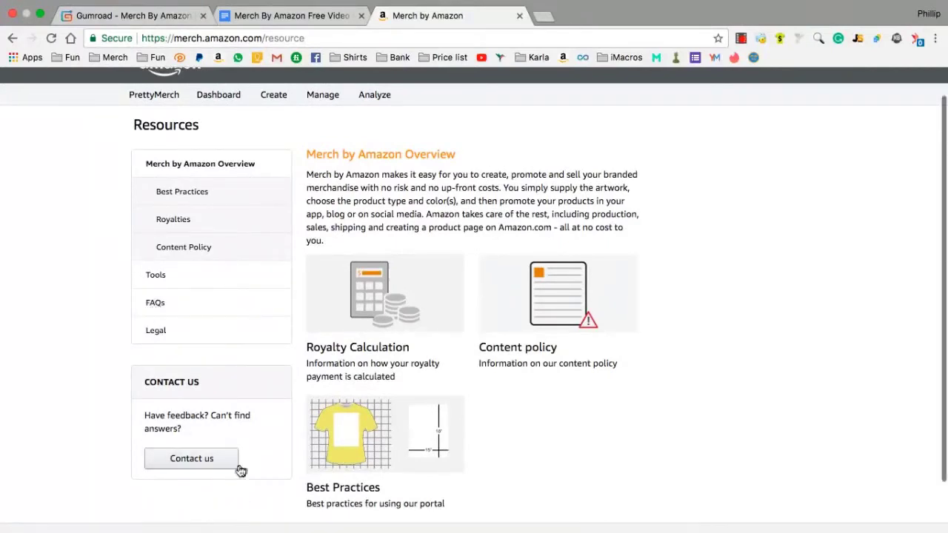
- Open the Royalties page and the Best Practices page in the Merch by Amazon resources and look through their guidelines
scroll(360, 447, "down", 1)
left_click(211, 186)
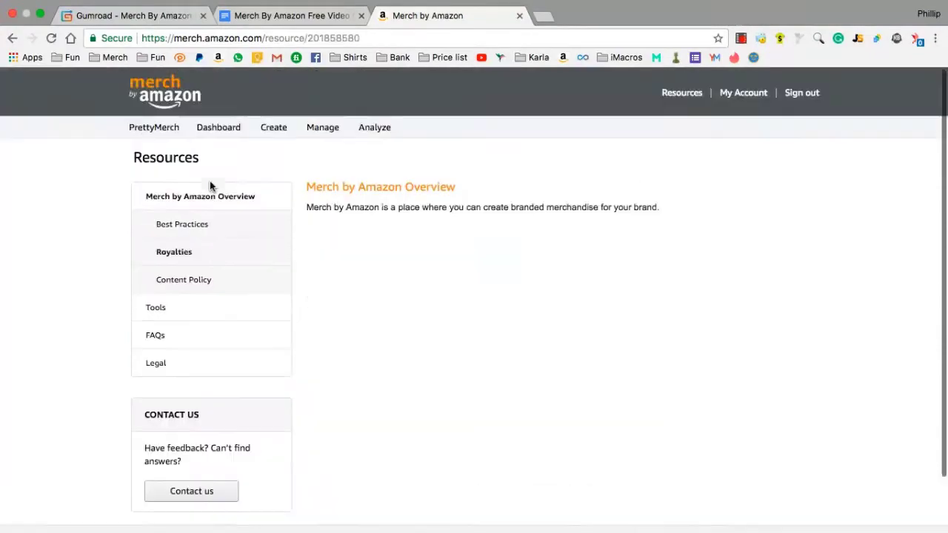
scroll(210, 222, "down", 2)
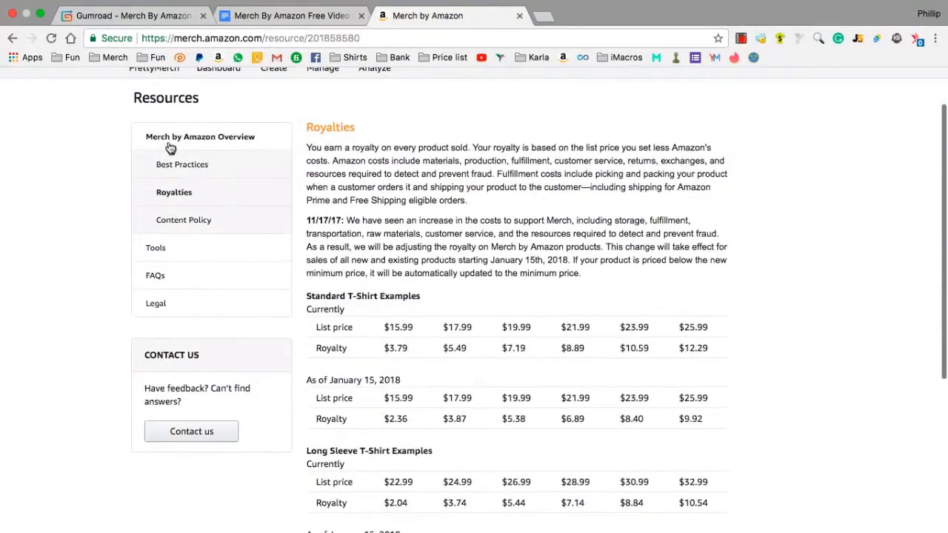
left_click(182, 164)
scroll(212, 222, "down", 10)
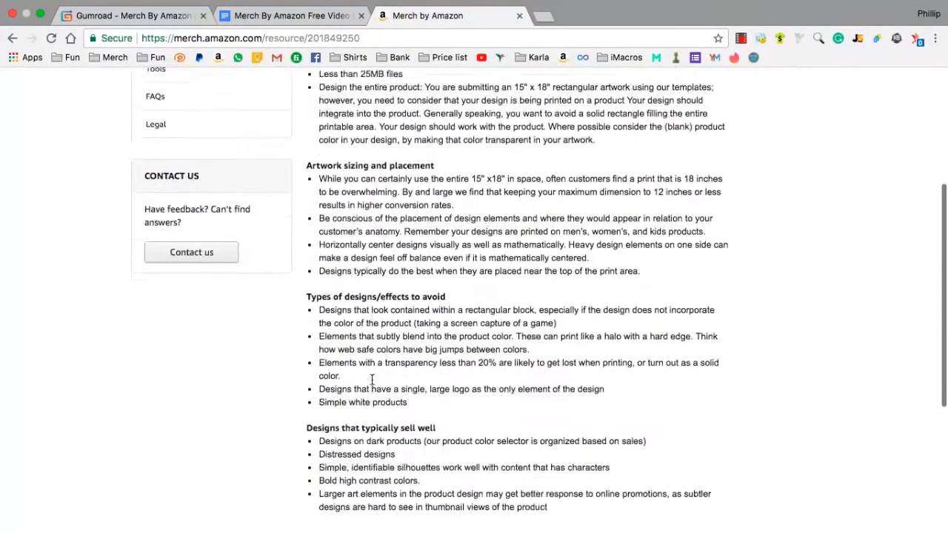
- Open the Content Policy resource page and read through its rules on legal issues, objectionable content and metadata
scroll(311, 380, "up", 3)
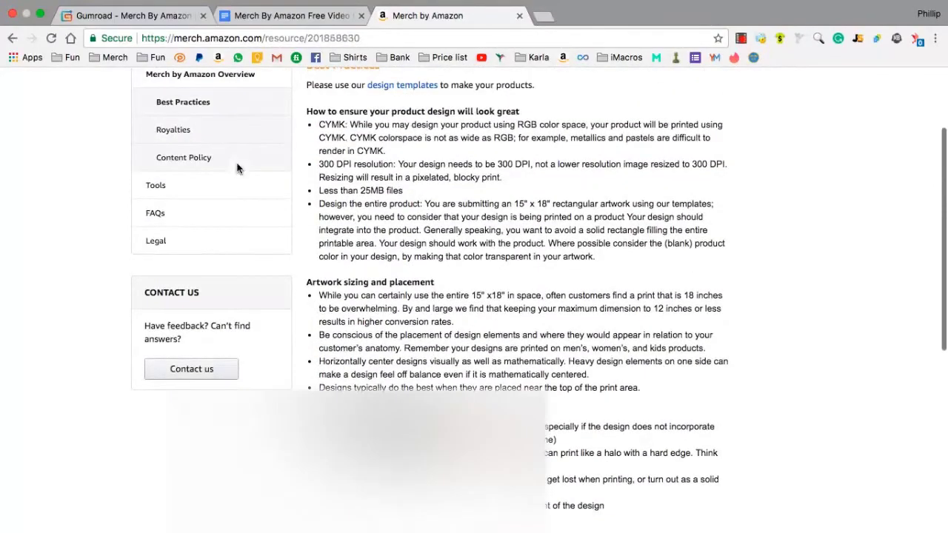
scroll(360, 312, "down", 6)
scroll(361, 312, "up", 3)
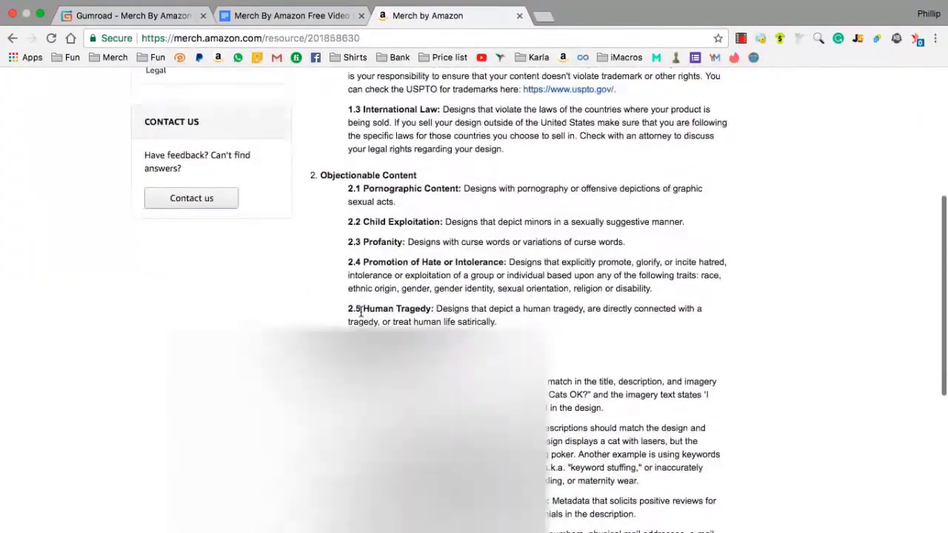
scroll(360, 313, "down", 6)
scroll(361, 313, "up", 10)
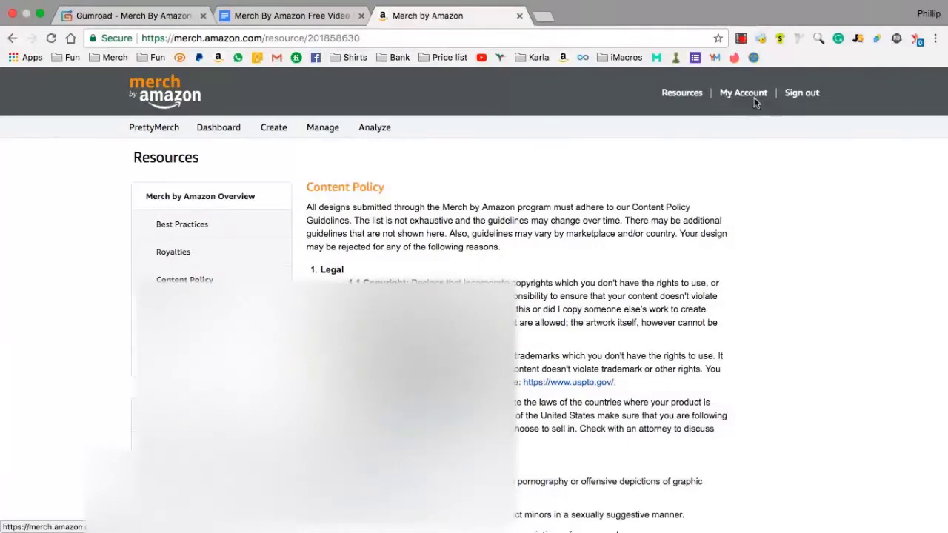
- Open the Dashboard and examine the live product allowance, the recent sales summary and the messages from Amazon
left_click(236, 131)
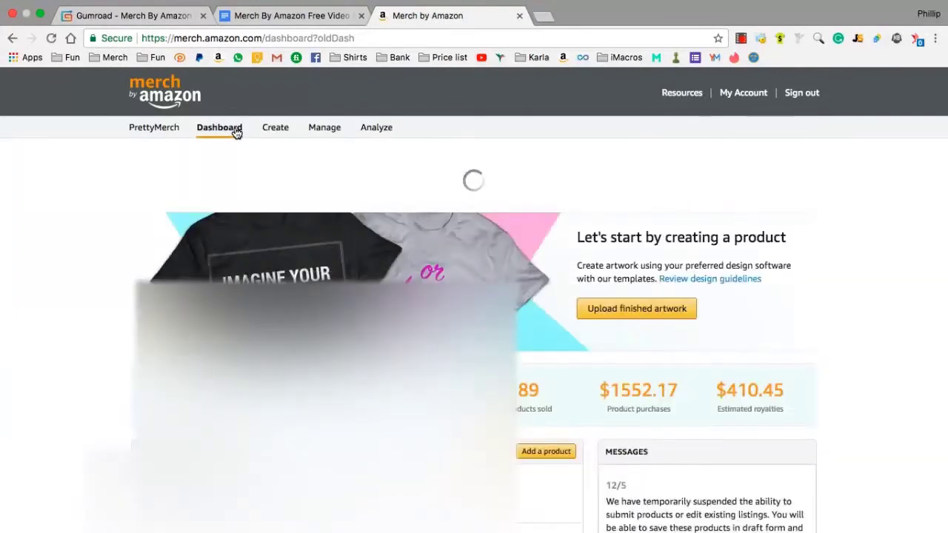
scroll(395, 273, "down", 2)
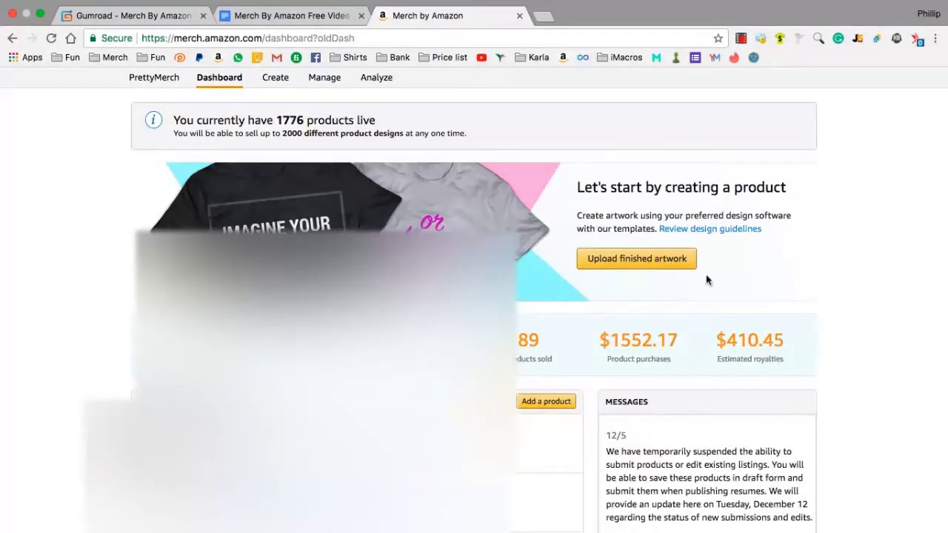
scroll(692, 254, "up", 2)
scroll(708, 322, "down", 3)
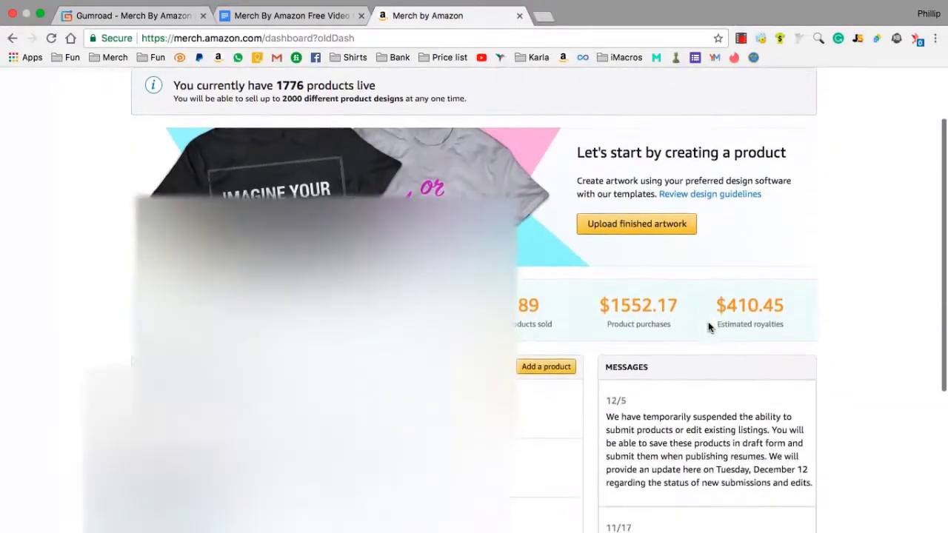
scroll(708, 328, "down", 2)
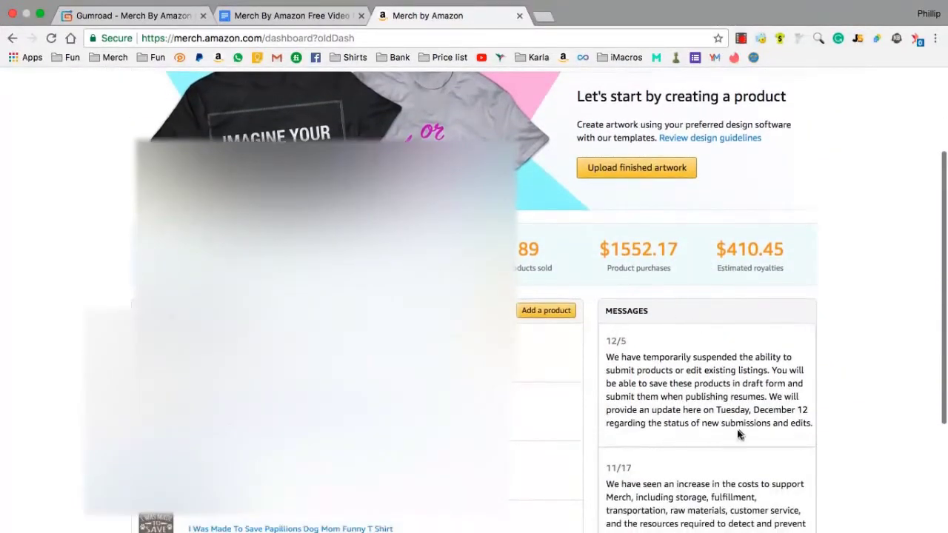
scroll(708, 342, "down", 1)
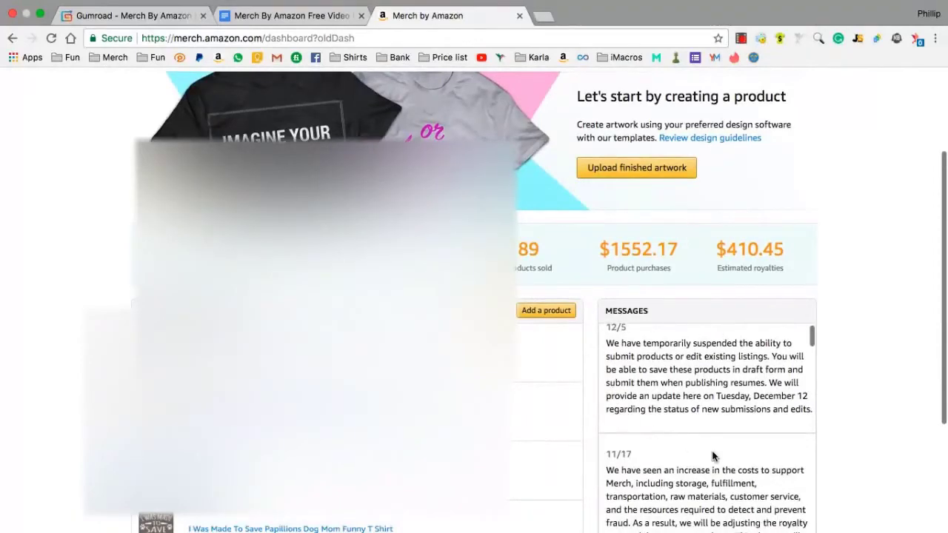
scroll(712, 455, "down", 10)
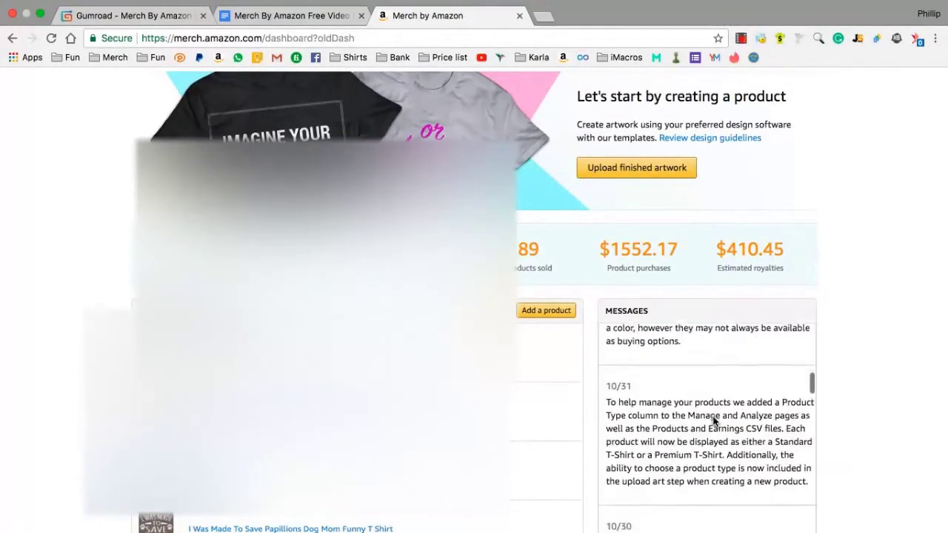
scroll(714, 420, "down", 2)
scroll(821, 314, "up", 3)
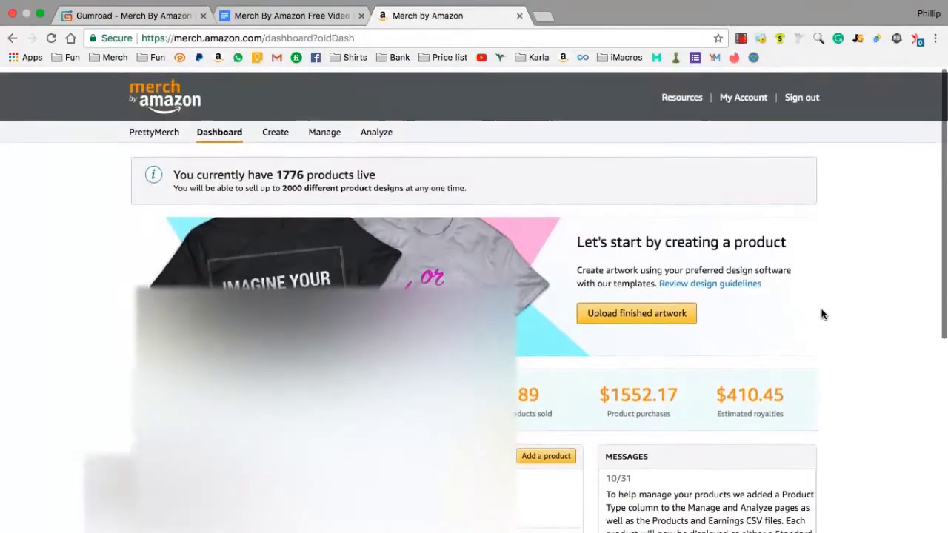
- Open the product management page, filter the products by Draft status and check the other available status filters
left_click(324, 129)
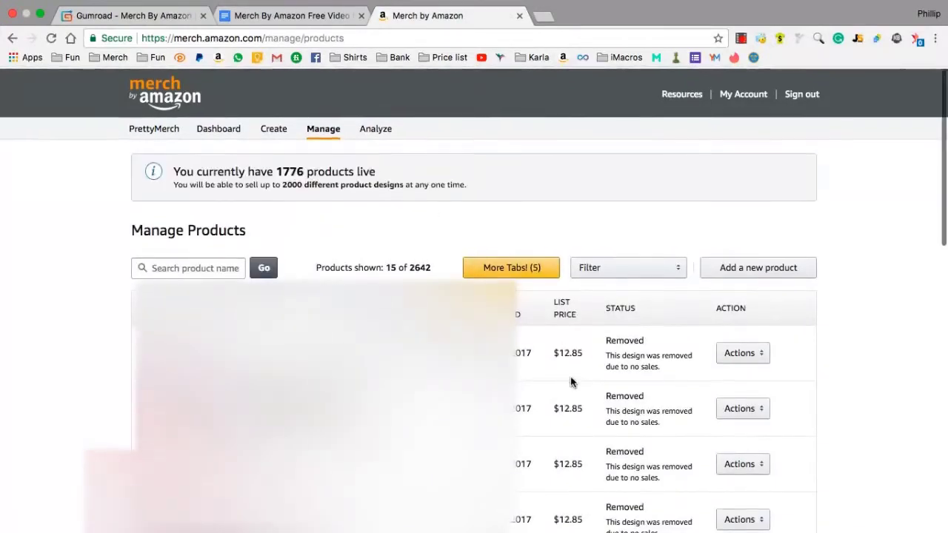
left_click(605, 272)
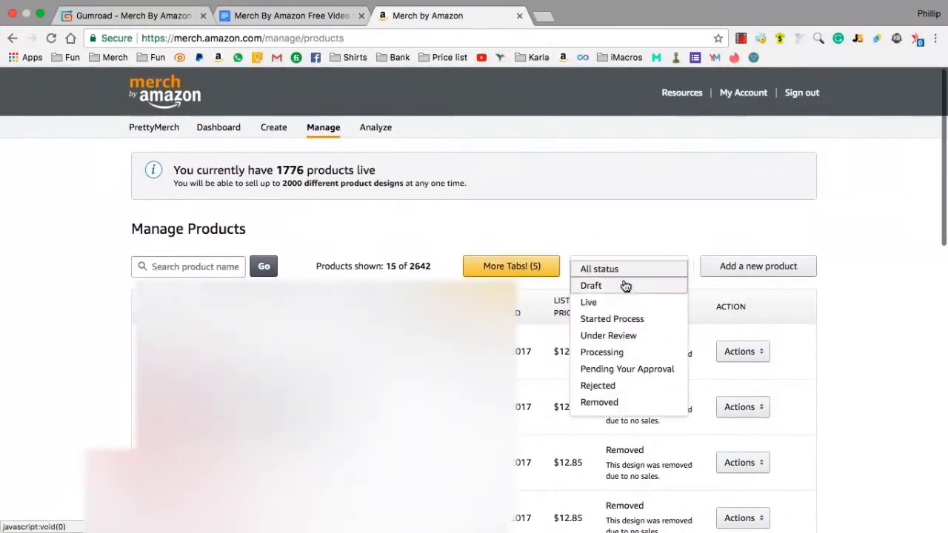
left_click(624, 285)
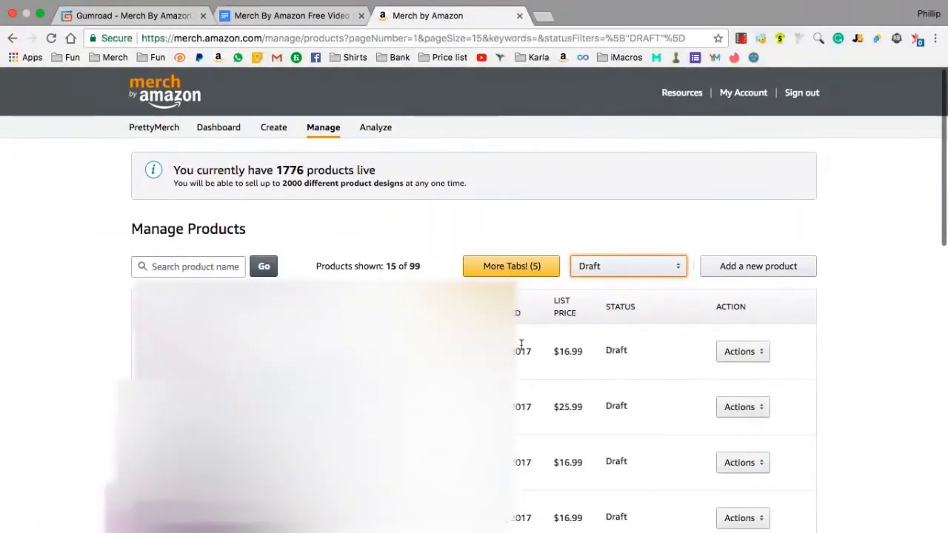
left_click(609, 270)
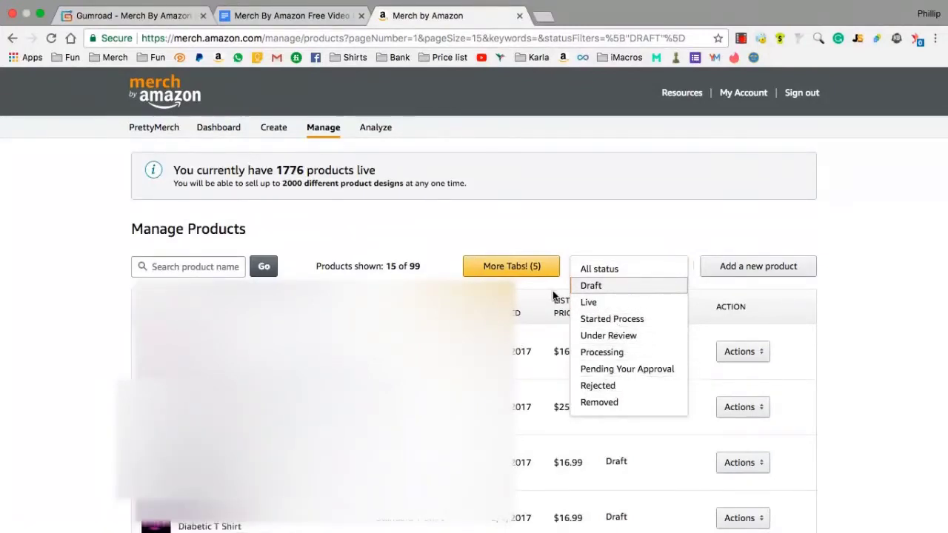
left_click(525, 232)
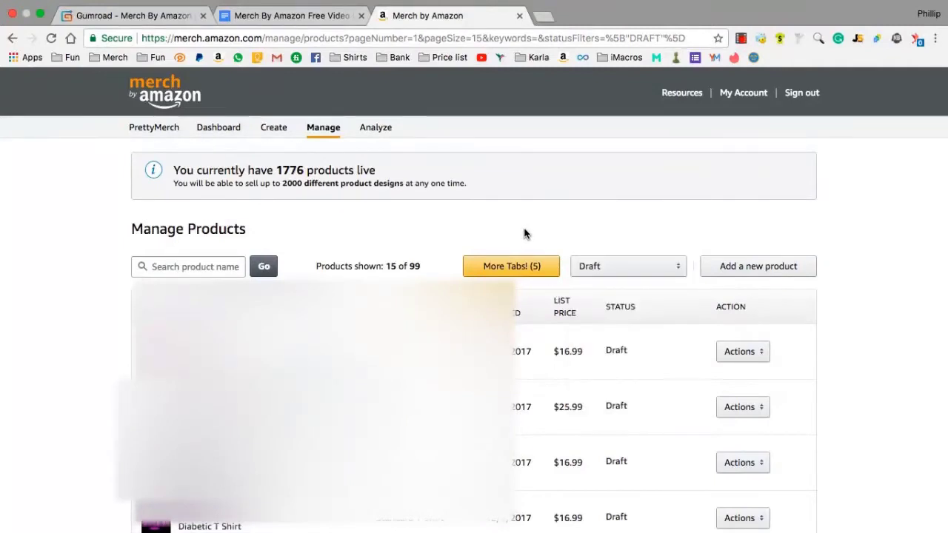
- Open the Earnings report in the Analyze section and review the monthly estimated earnings and the selectable months
left_click(375, 131)
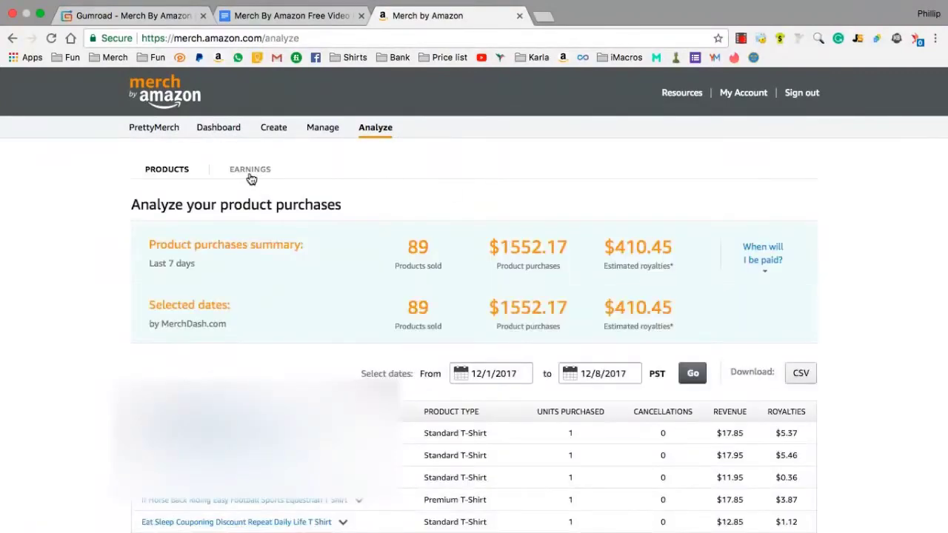
left_click(251, 174)
scroll(610, 300, "down", 5)
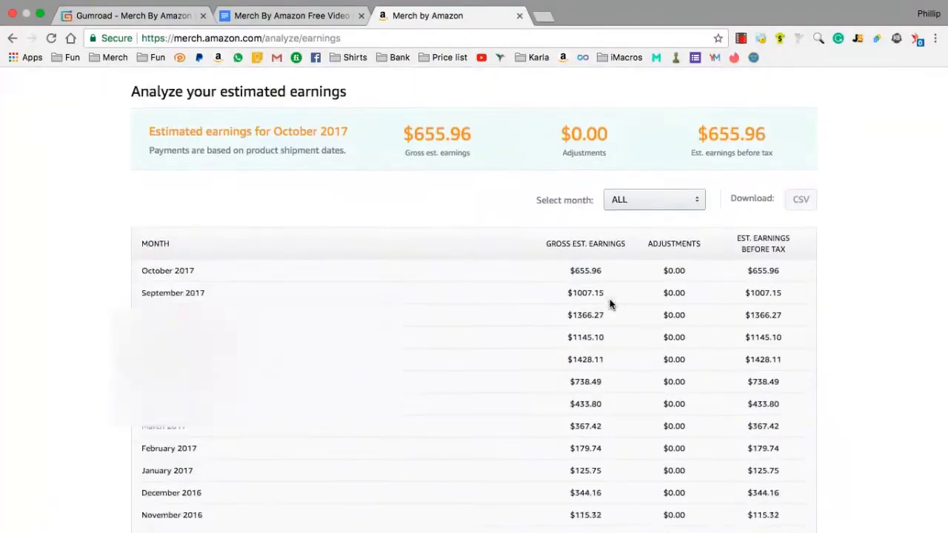
scroll(610, 300, "up", 2)
scroll(609, 300, "down", 4)
scroll(710, 273, "up", 5)
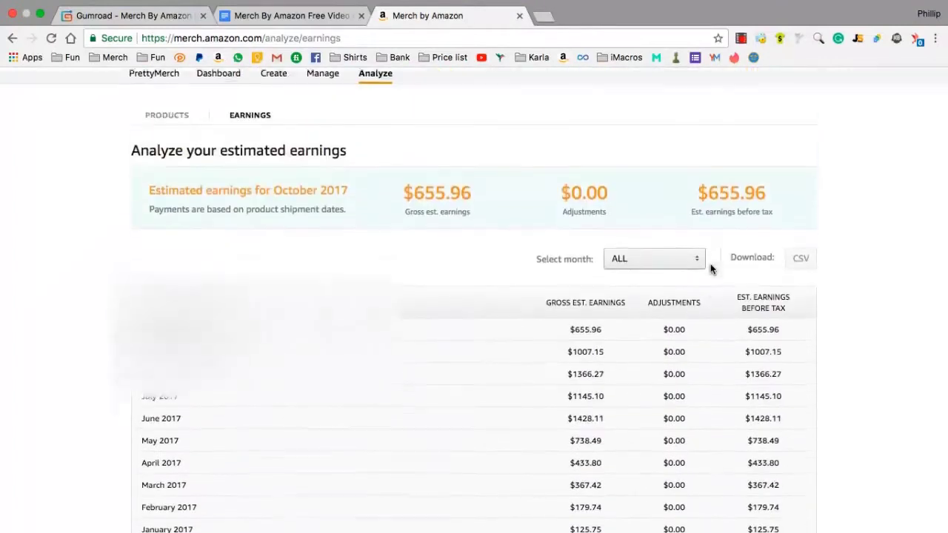
left_click(693, 268)
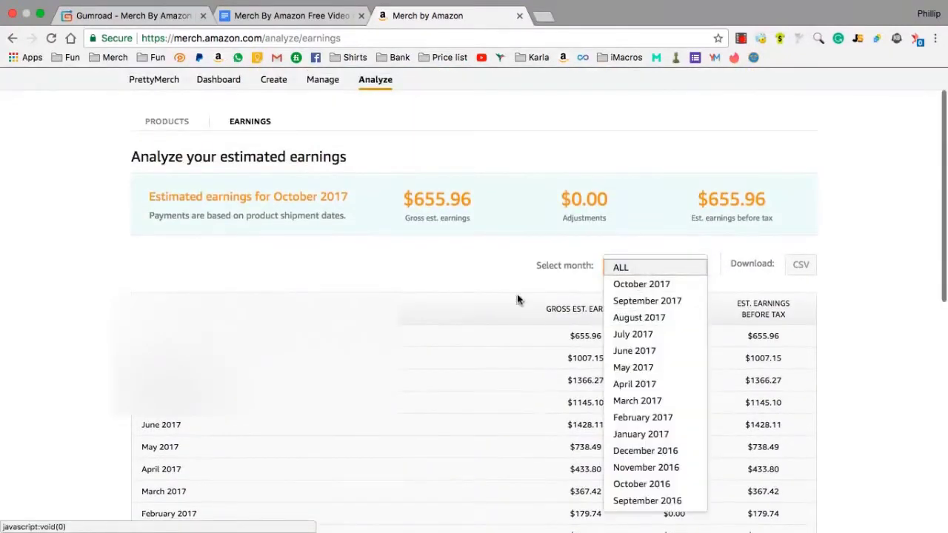
left_click(527, 274)
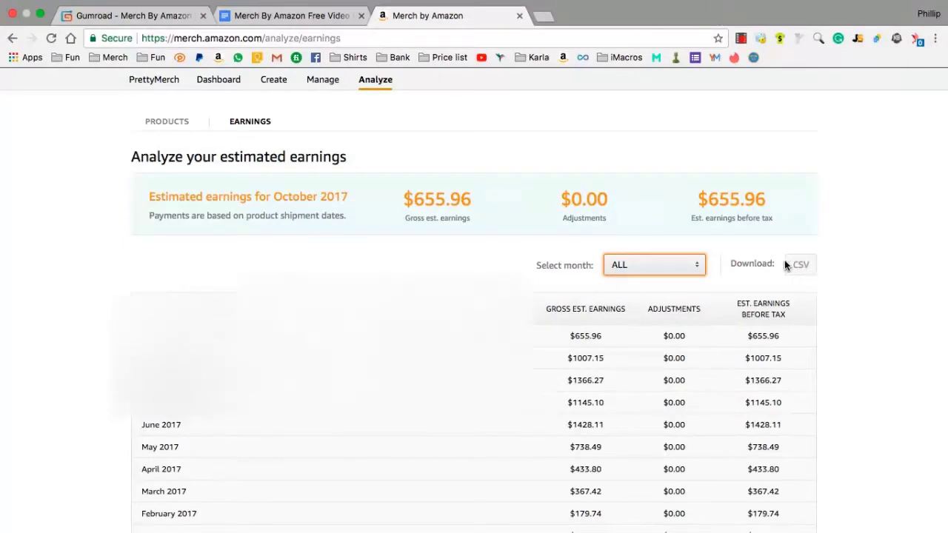
- Return to the Products report in the Analyze section and look over the product purchases and their royalties
left_click(176, 121)
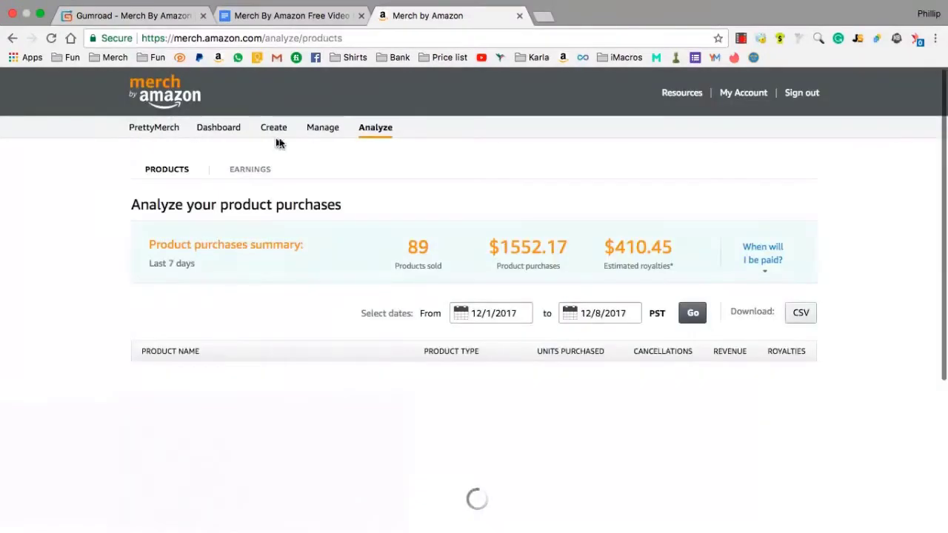
scroll(560, 391, "down", 1)
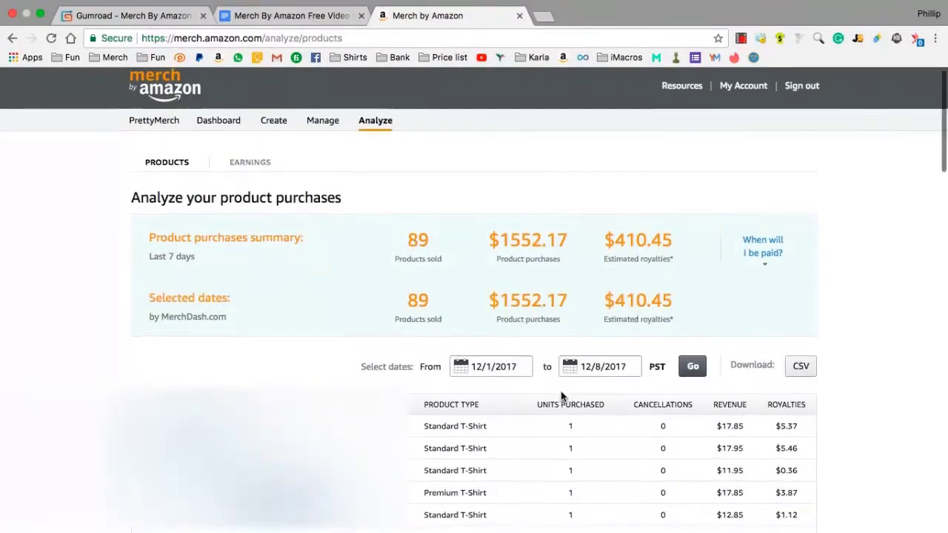
scroll(561, 391, "up", 1)
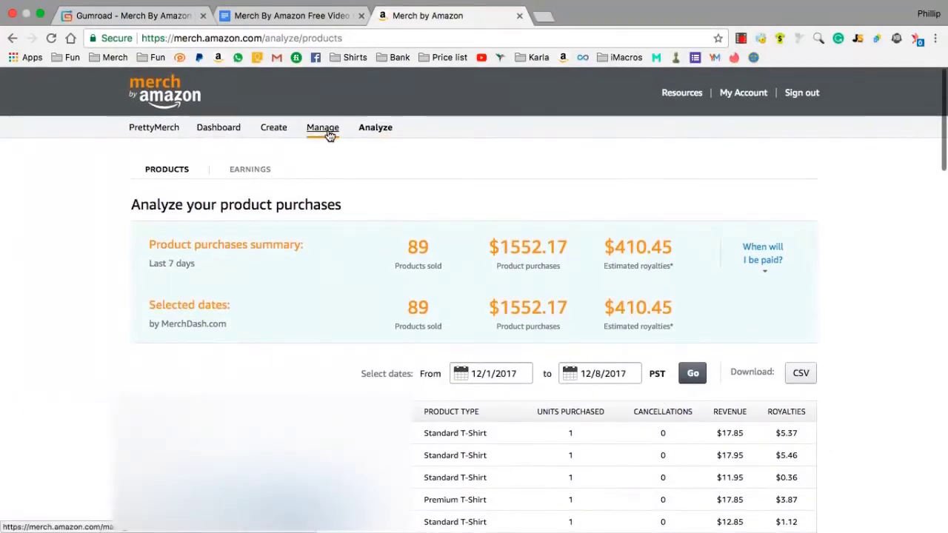
- Start creating a new product and preview the Premium T-Shirt and Long Sleeve T-Shirt product types
left_click(282, 131)
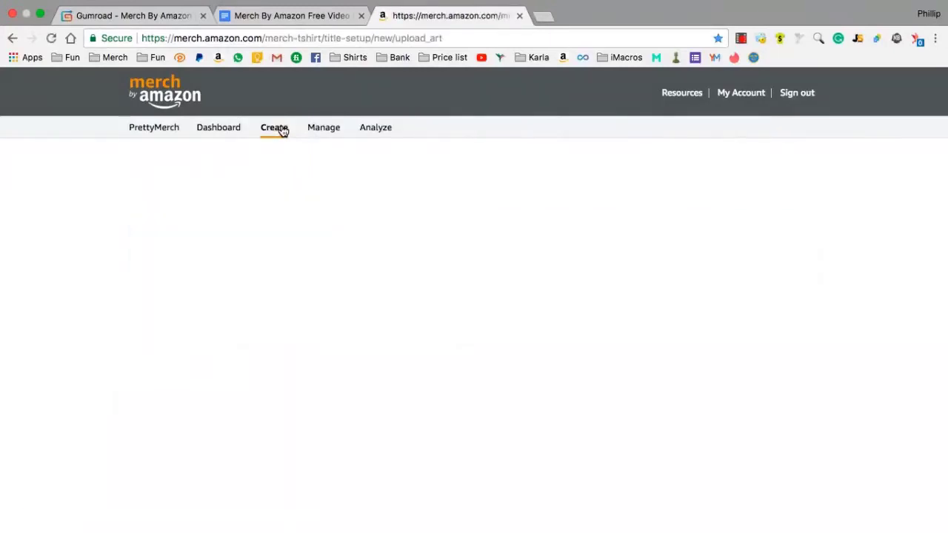
scroll(340, 401, "down", 2)
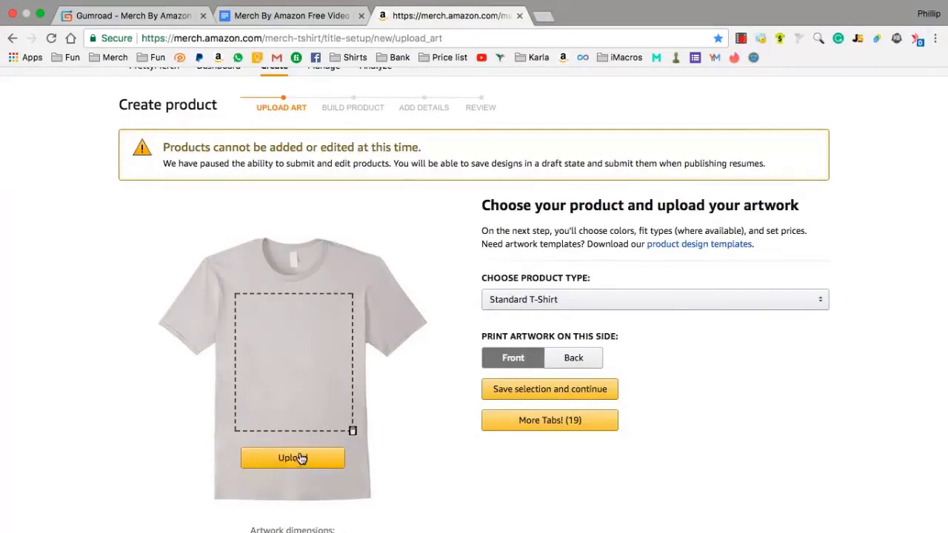
left_click(596, 301)
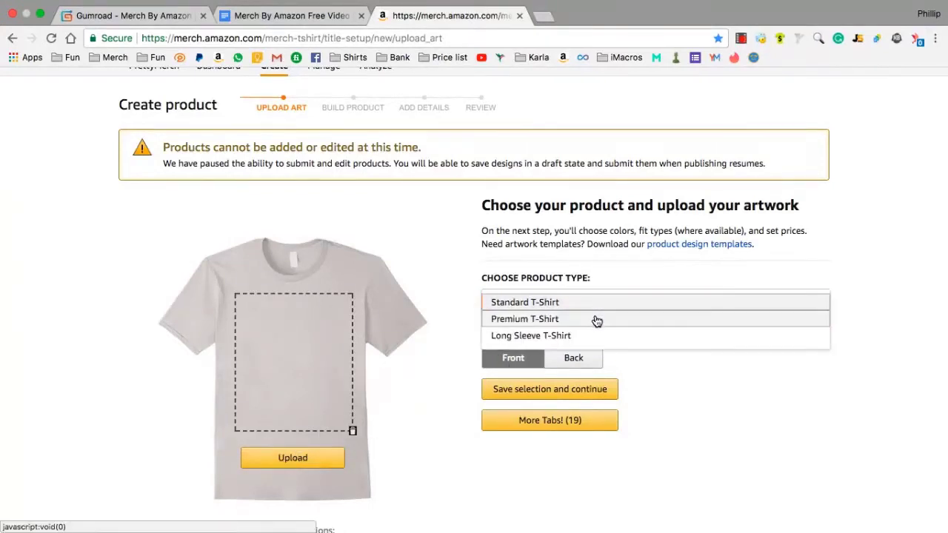
left_click(578, 318)
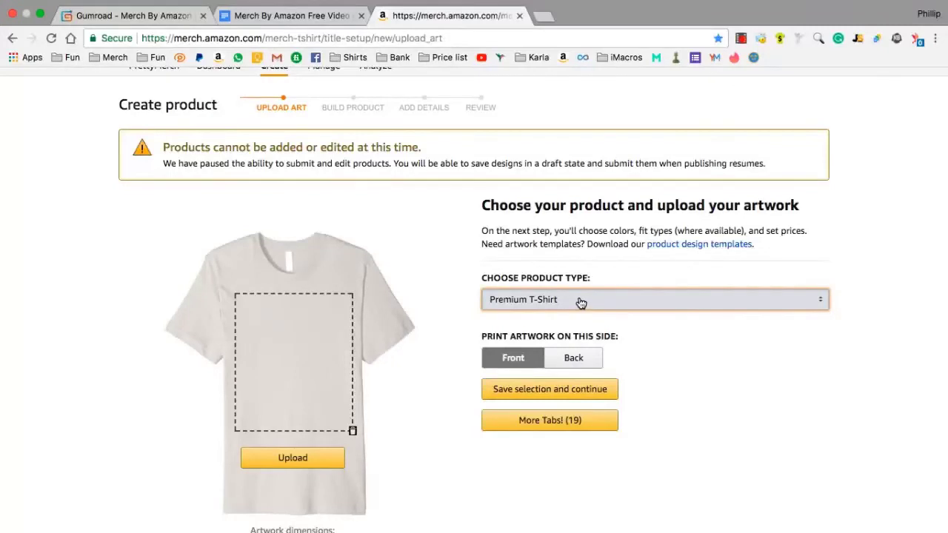
left_click(581, 299)
left_click(591, 333)
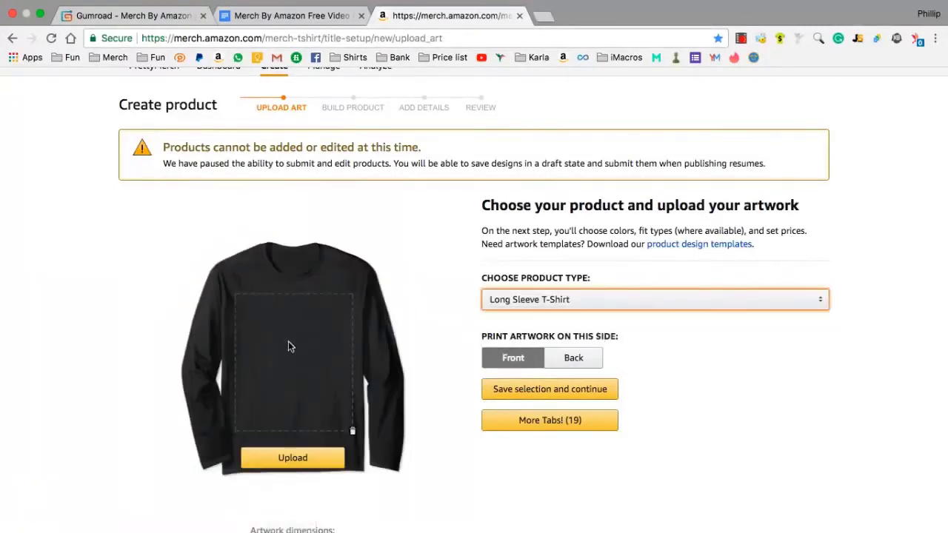
scroll(525, 307, "up", 2)
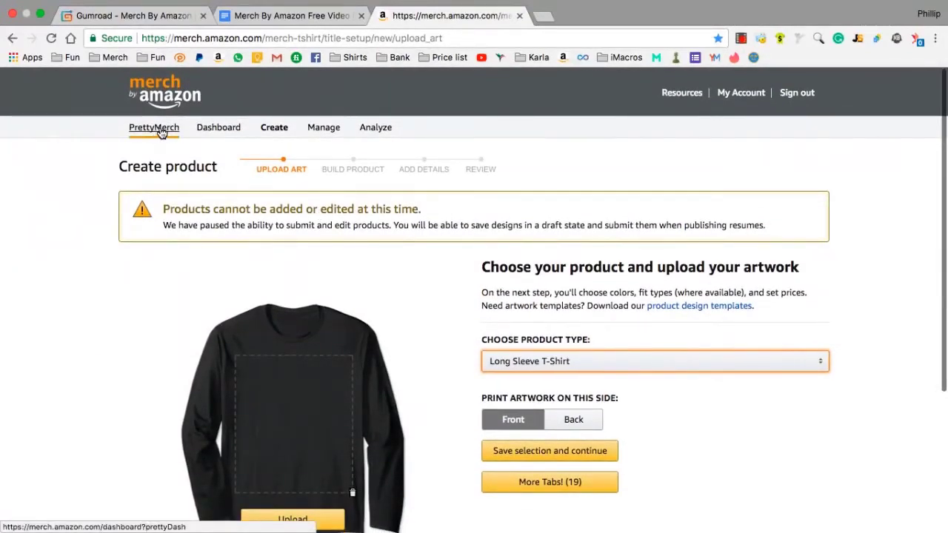
- Open the PrettyMerch dashboard, switch on the visibility toggle for the sold products list and review the sales statistics
left_click(161, 131)
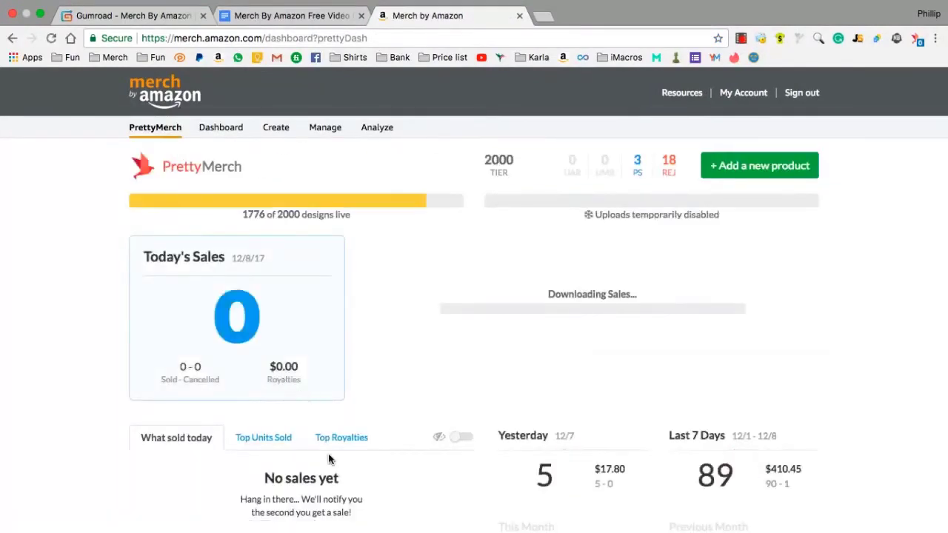
left_click(460, 437)
scroll(308, 343, "down", 2)
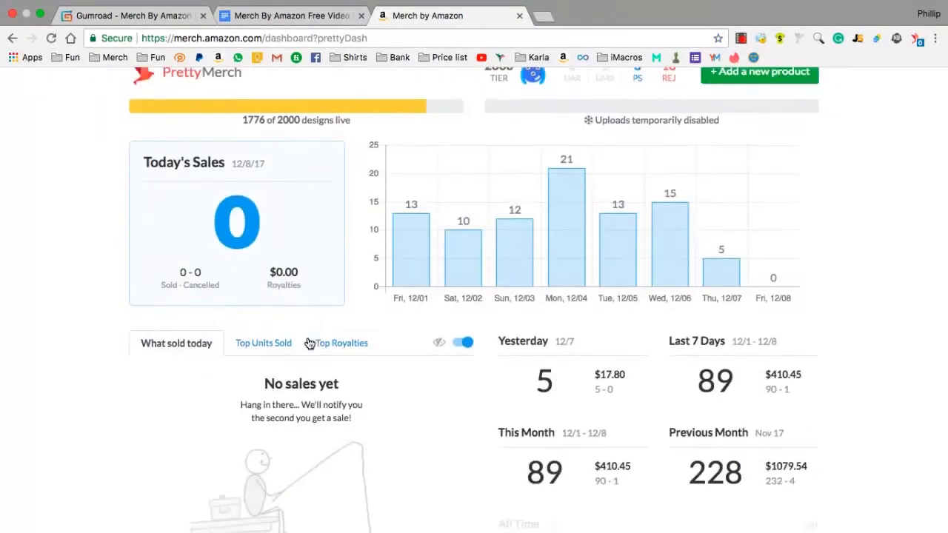
scroll(309, 343, "down", 5)
scroll(307, 337, "up", 4)
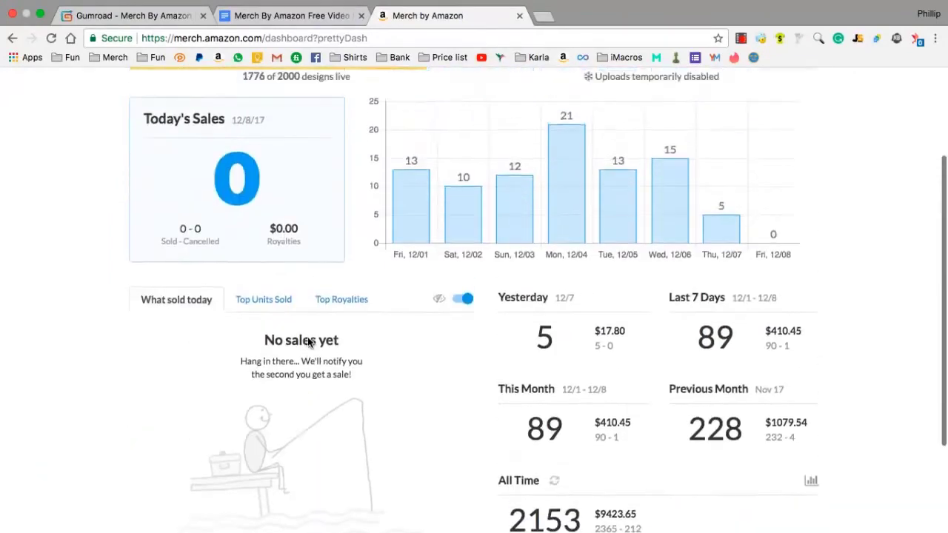
- Look over the PrettyMerch dashboard's daily sales chart and its yesterday, weekly, monthly and all-time sales and royalty figures
scroll(309, 340, "up", 4)
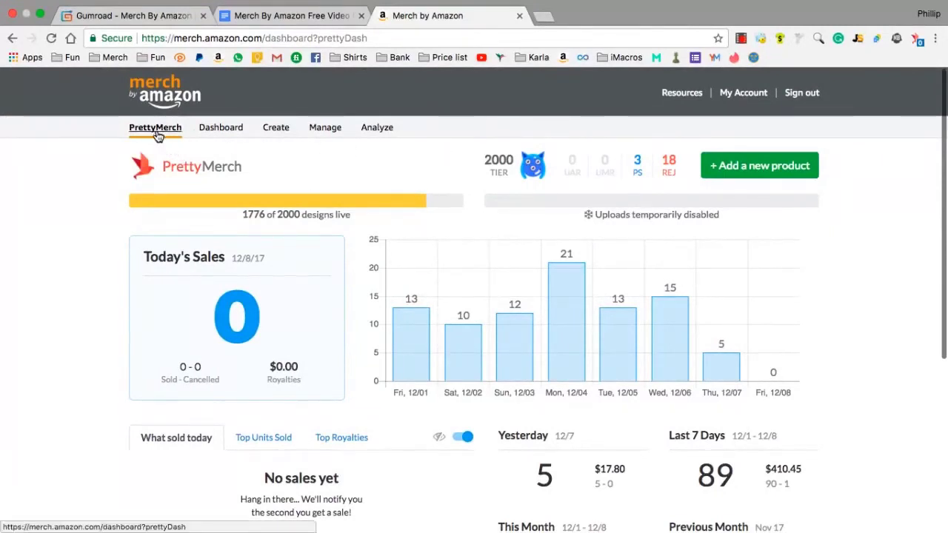
scroll(447, 384, "down", 2)
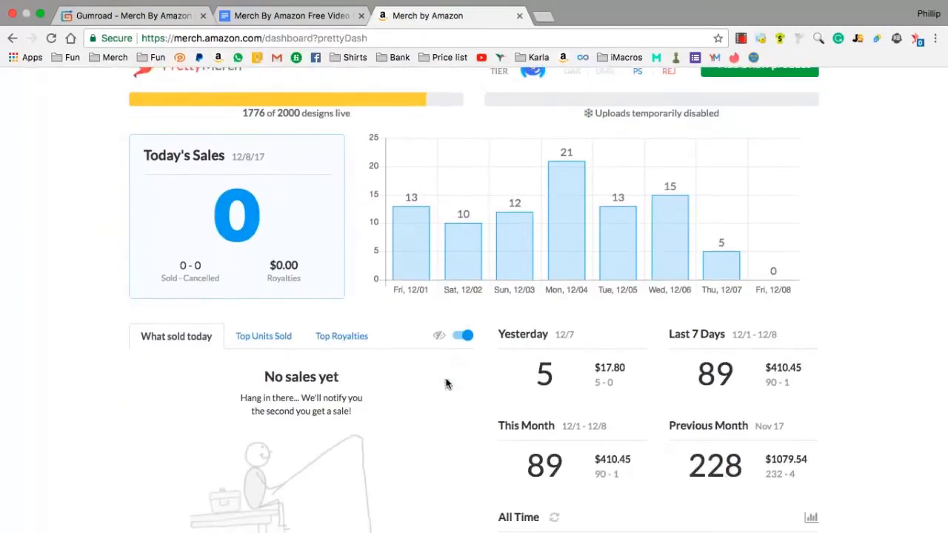
scroll(576, 379, "down", 3)
scroll(635, 318, "up", 4)
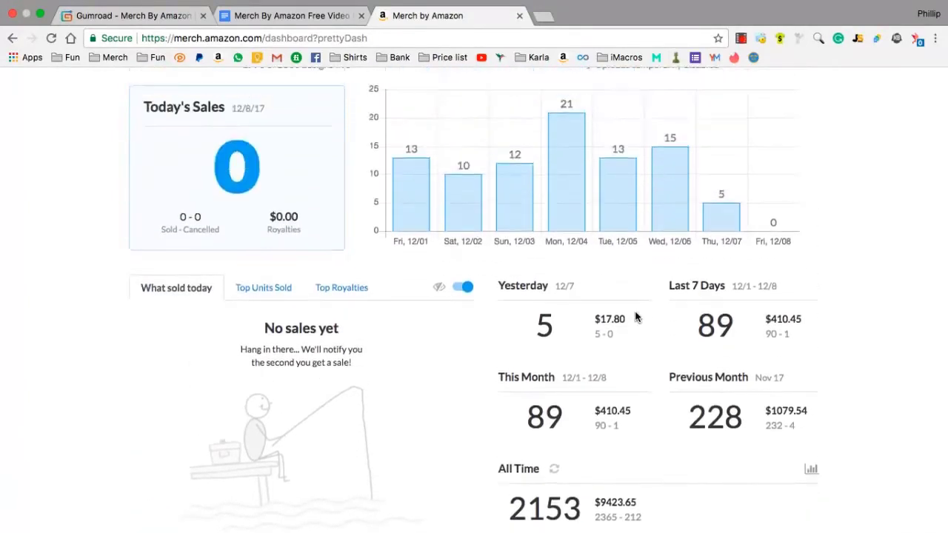
scroll(462, 239, "up", 2)
scroll(692, 393, "down", 5)
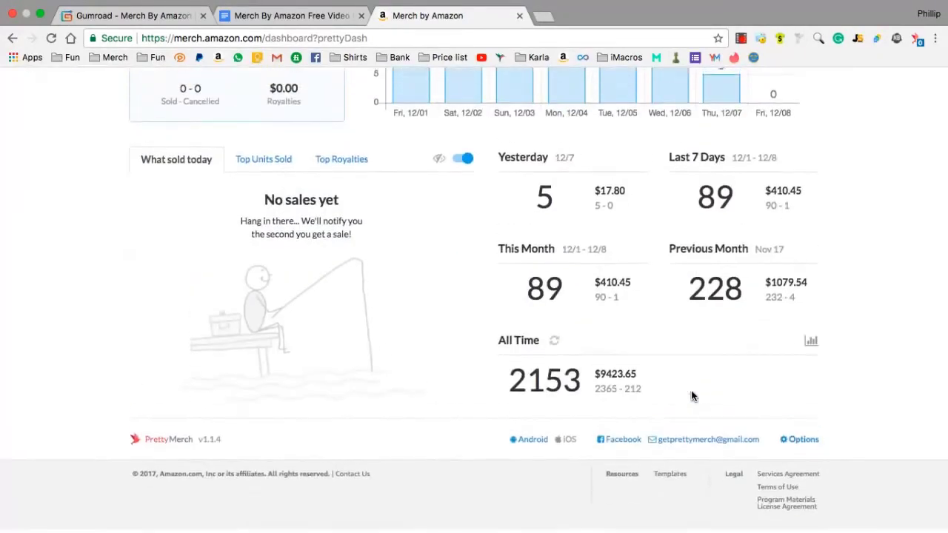
scroll(691, 390, "up", 5)
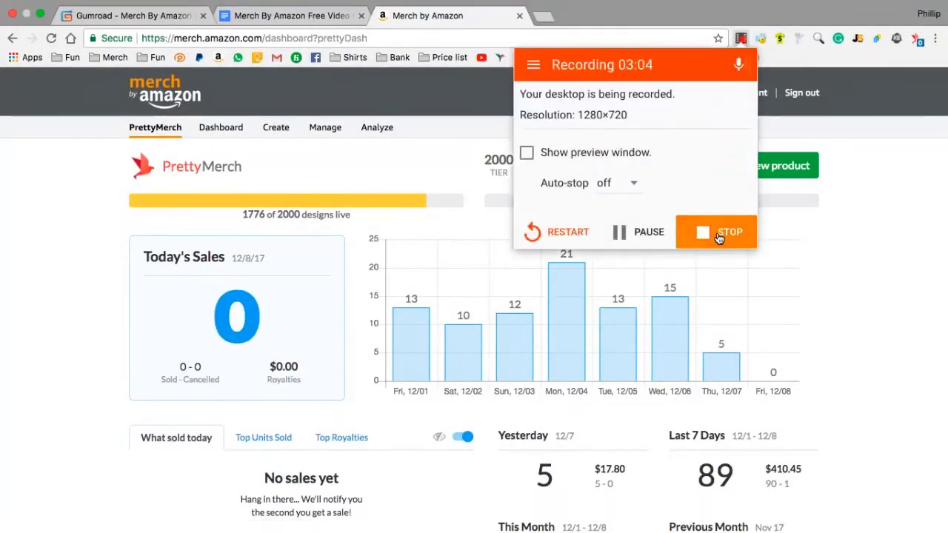
left_click(719, 230)
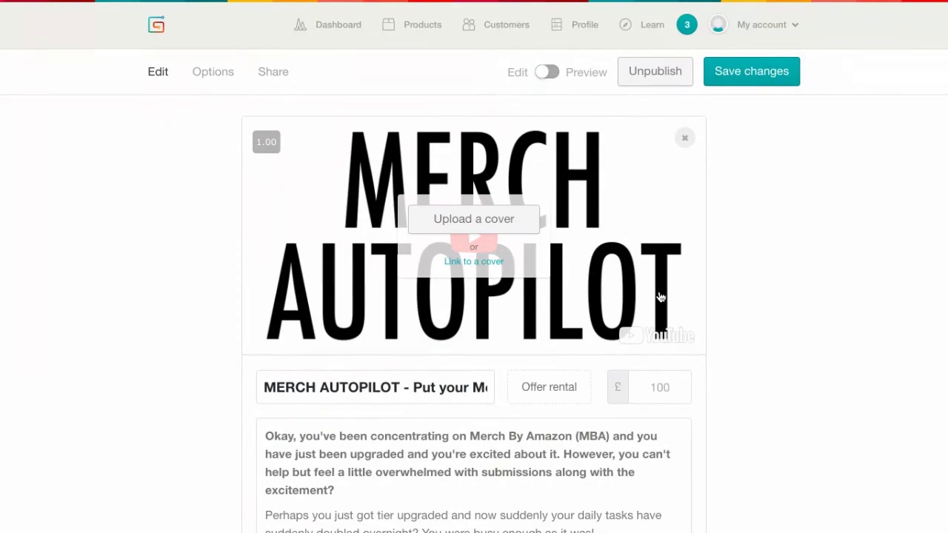
- Review the MERCH AUTOPILOT product page on Gumroad, from its description through the list of course videos and documents
scroll(662, 297, "down", 1)
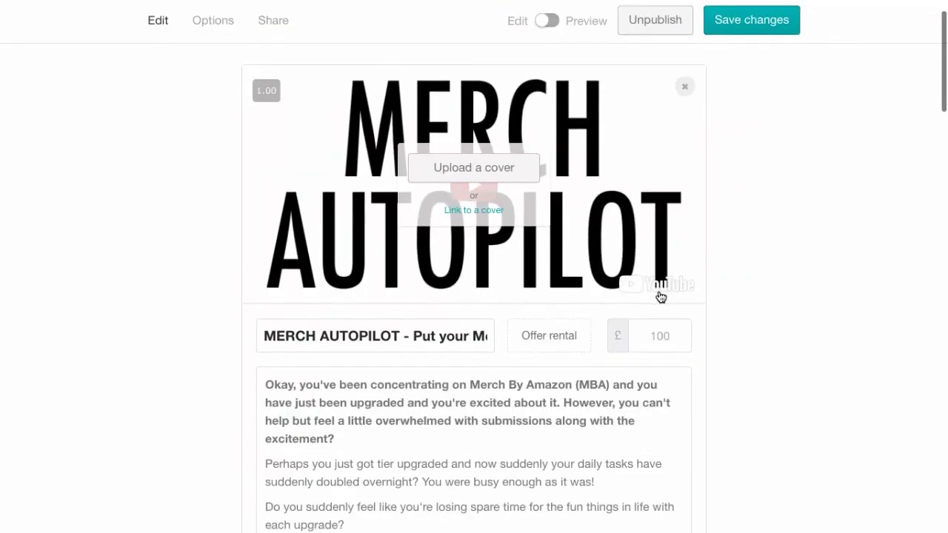
scroll(660, 296, "down", 2)
scroll(660, 291, "down", 18)
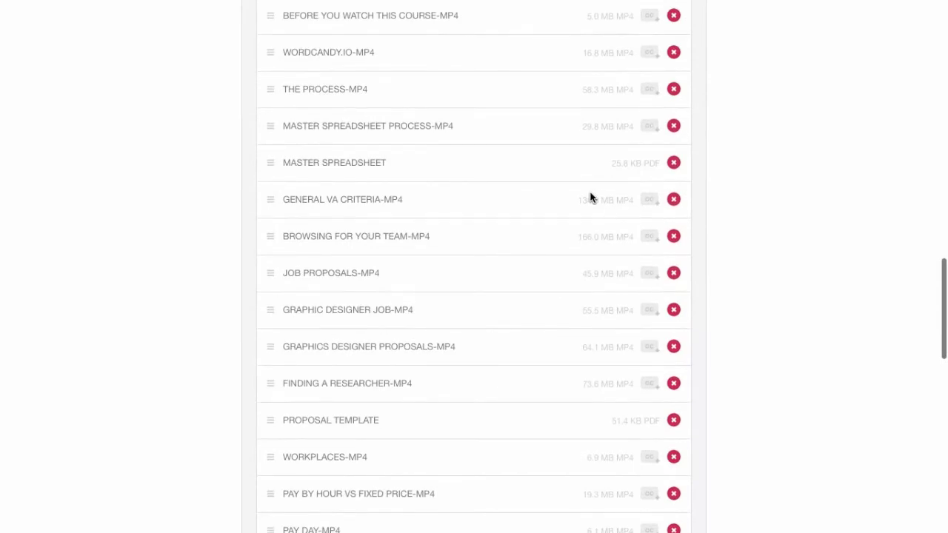
scroll(590, 197, "up", 2)
scroll(591, 197, "down", 7)
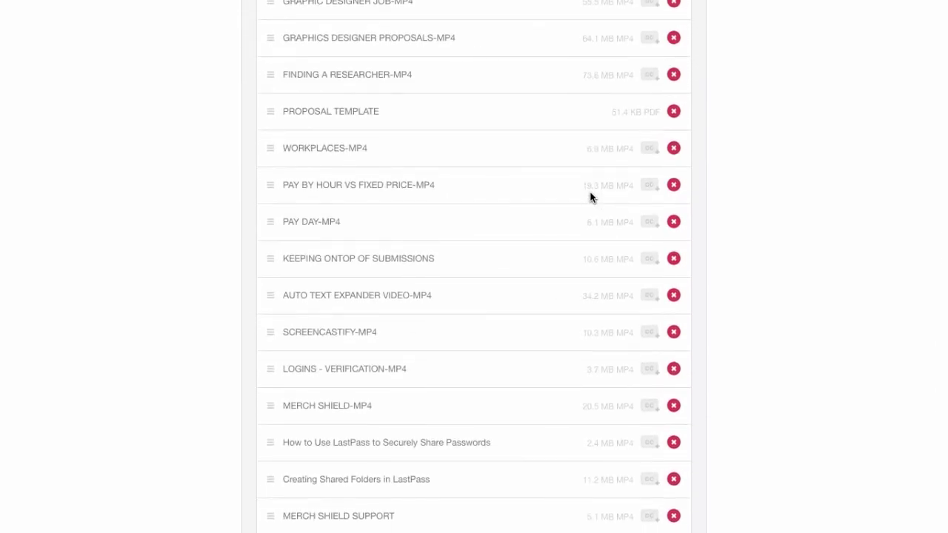
scroll(590, 197, "down", 5)
scroll(590, 197, "up", 20)
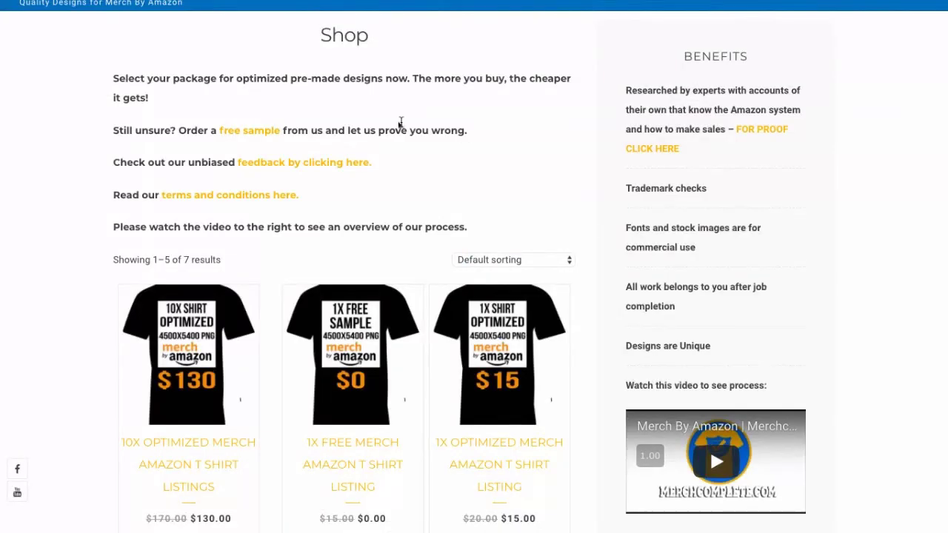
- Look over the Merch Complete shop page, including its introduction, benefits and T-shirt listing packages
scroll(400, 123, "up", 2)
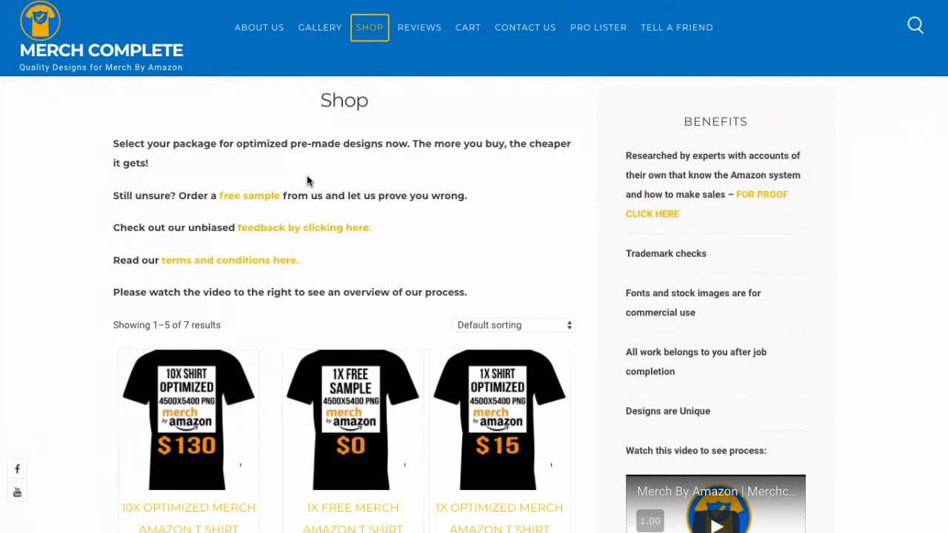
scroll(407, 329, "down", 2)
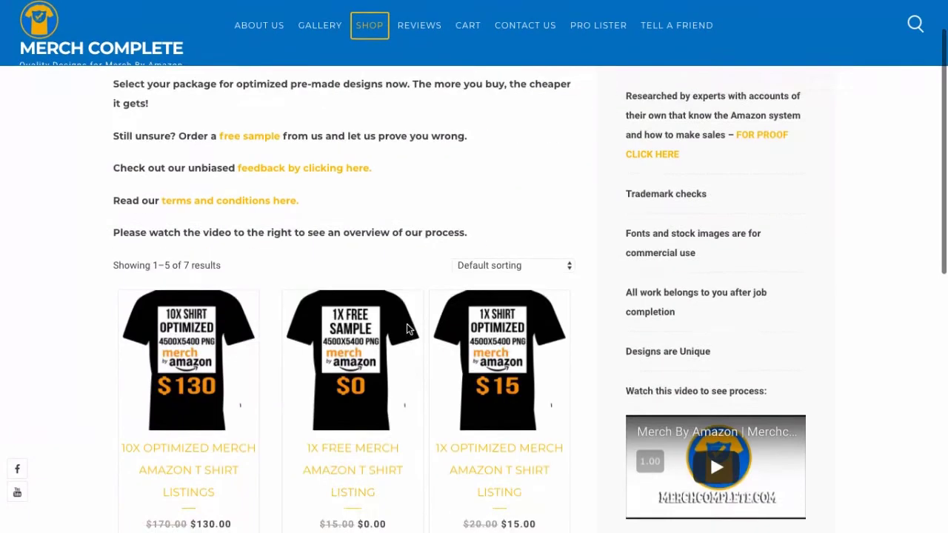